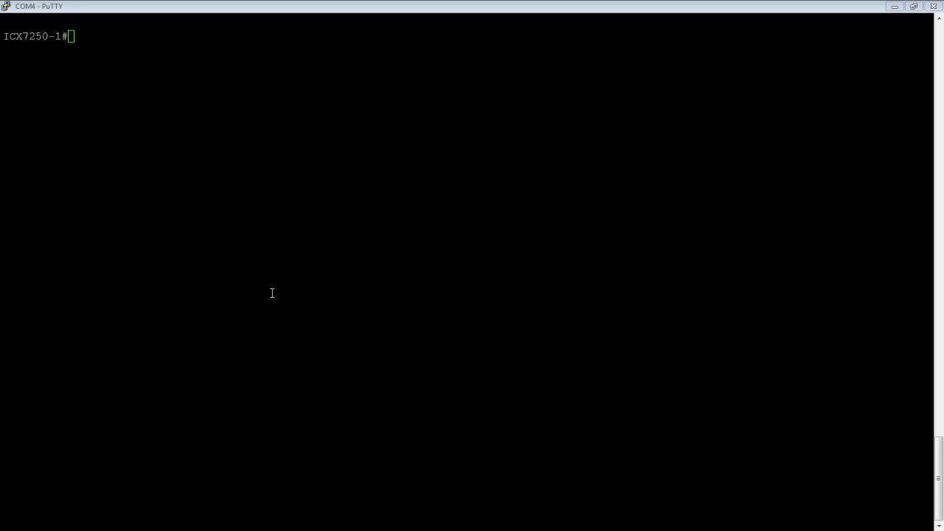
# - Enable Energy Efficient Ethernet globally on the switch with eee in configuration mode, and exit back to the privileged prompt
pyautogui.click(282, 213)
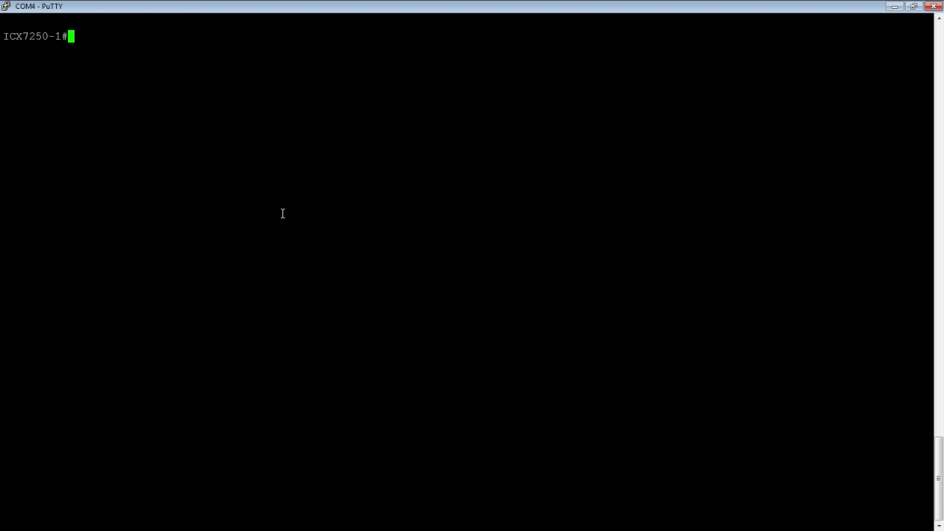
pyautogui.write('config t')
pyautogui.press('Return')
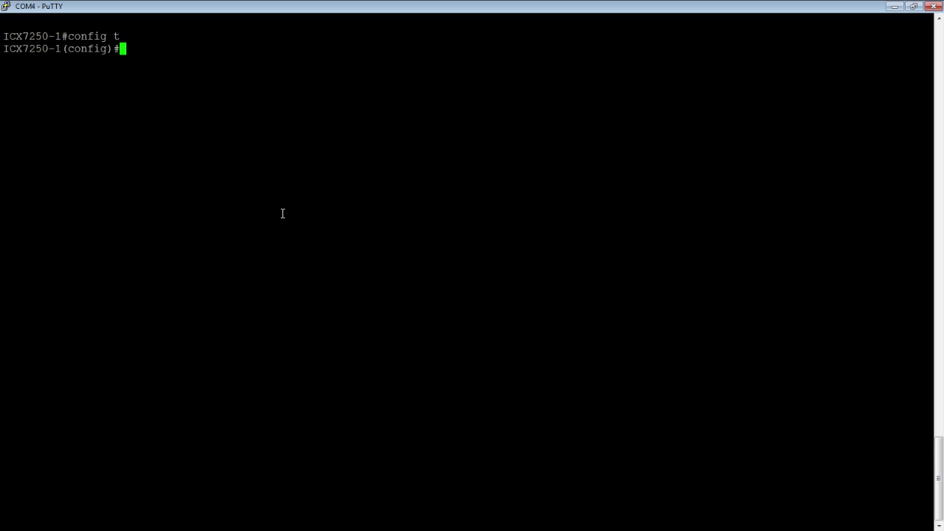
pyautogui.write('eee')
pyautogui.press('Return')
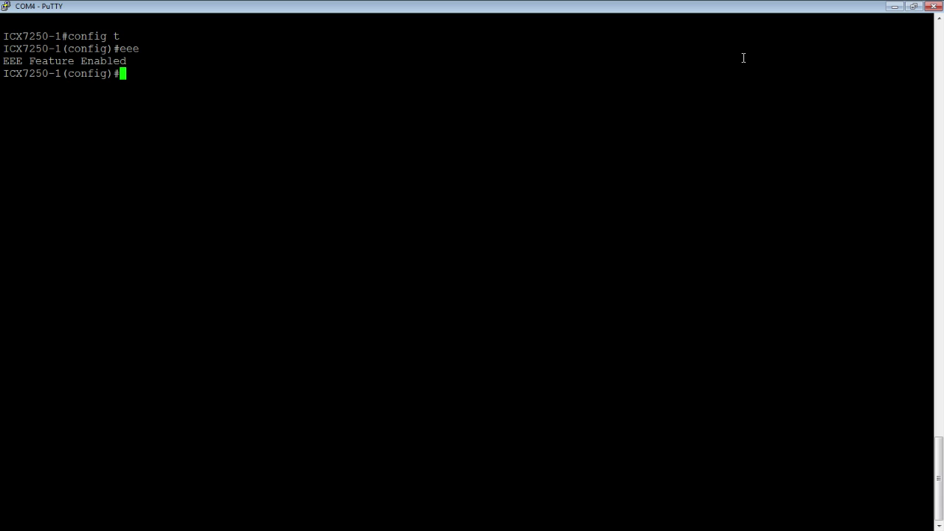
pyautogui.click(894, 7)
pyautogui.write('exit')
pyautogui.press('Return')
# - Look up the available show eee- completions and display the first page of per-port EEE statistics with show eee-stat
pyautogui.write('sho')
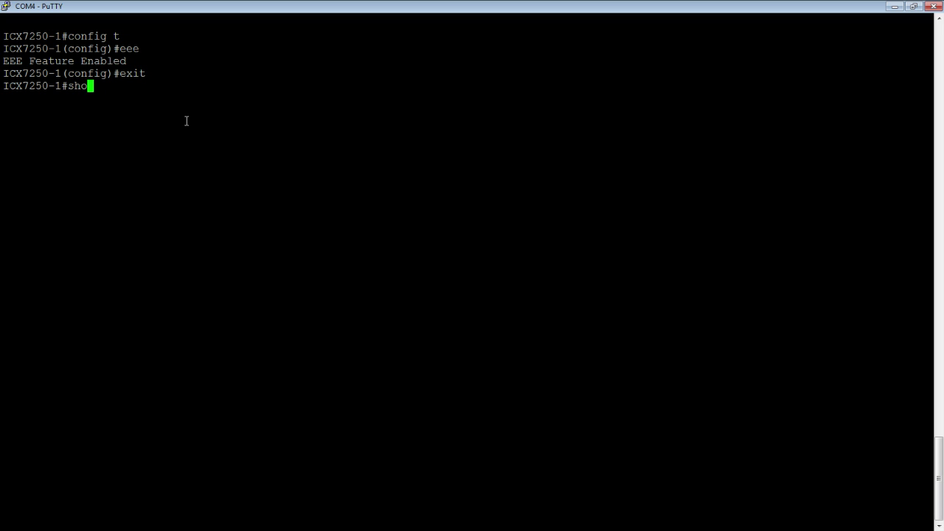
pyautogui.write('w eee-')
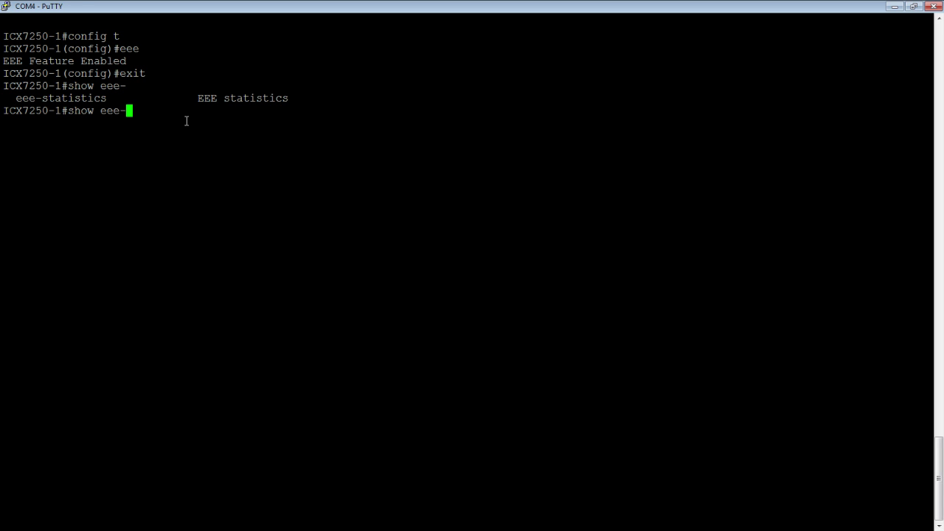
pyautogui.write('?stat')
pyautogui.press('Return')
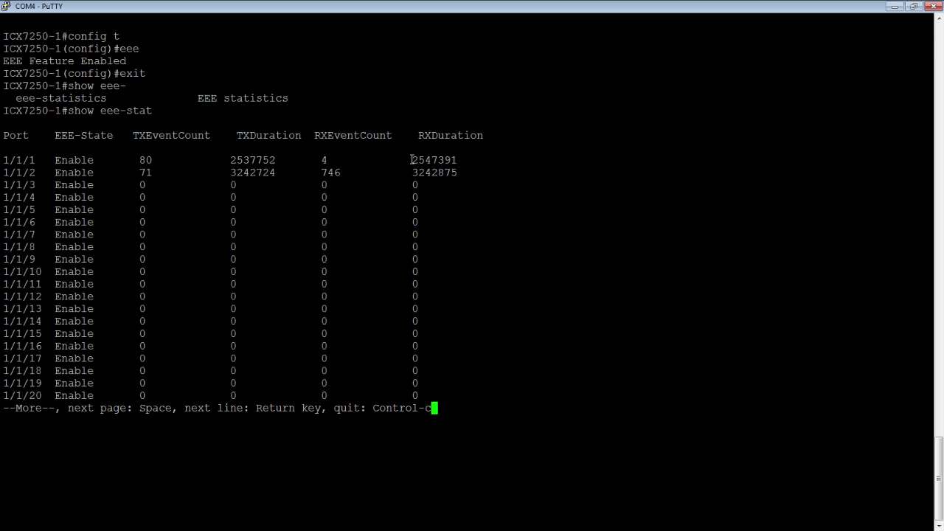
pyautogui.hotkey('ctrl', 'c')
# - Run show eee-stat again to compare the ports' event counts and durations, and quit the paged output
pyautogui.press('Up')
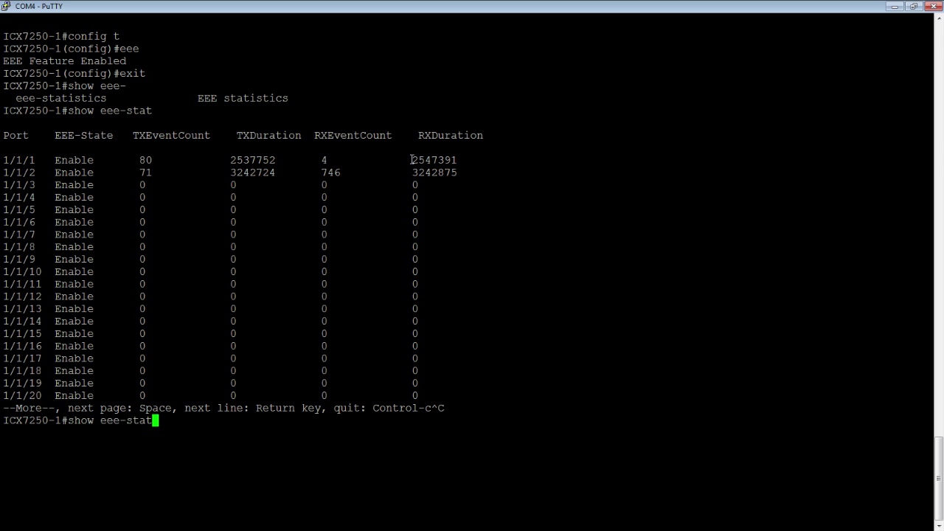
pyautogui.press('Return')
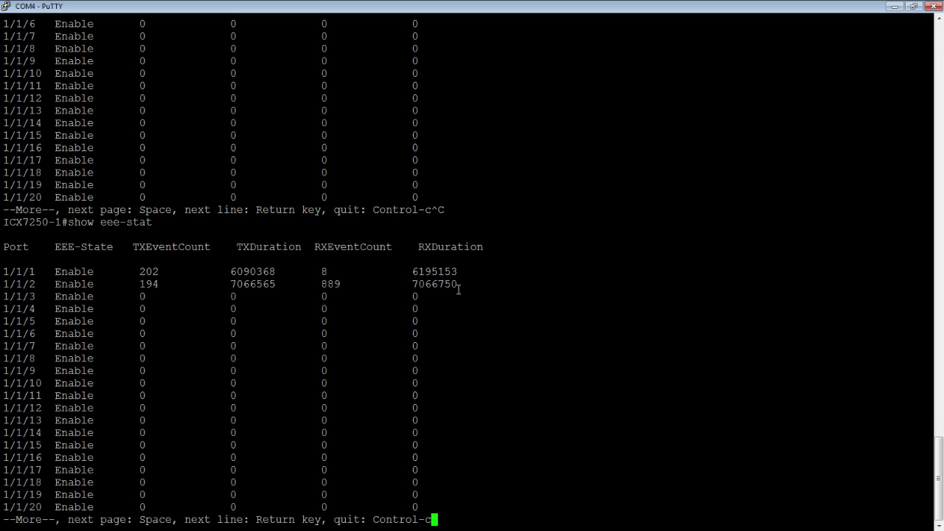
pyautogui.hotkey('ctrl', 'c')
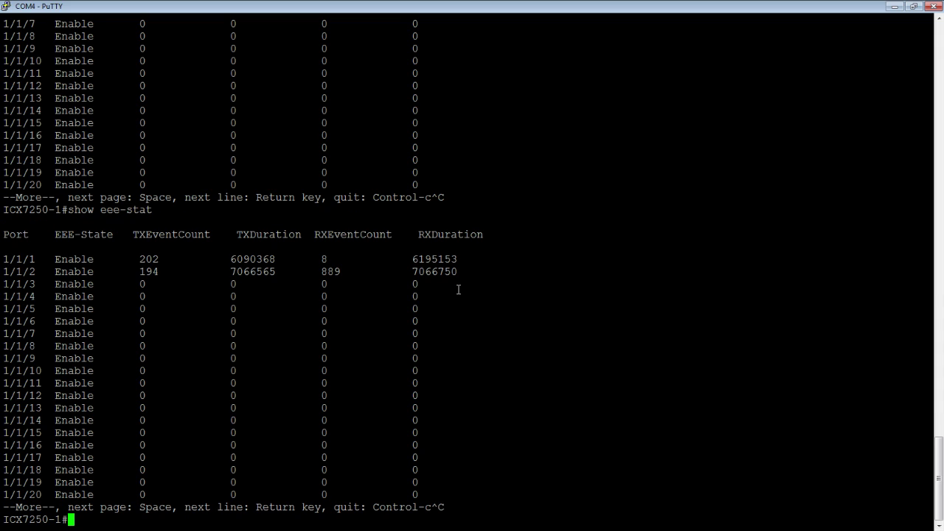
# - Display the switch-level and per-port power statistics in full with show power-savings-stat
pyautogui.write('show power-saving')
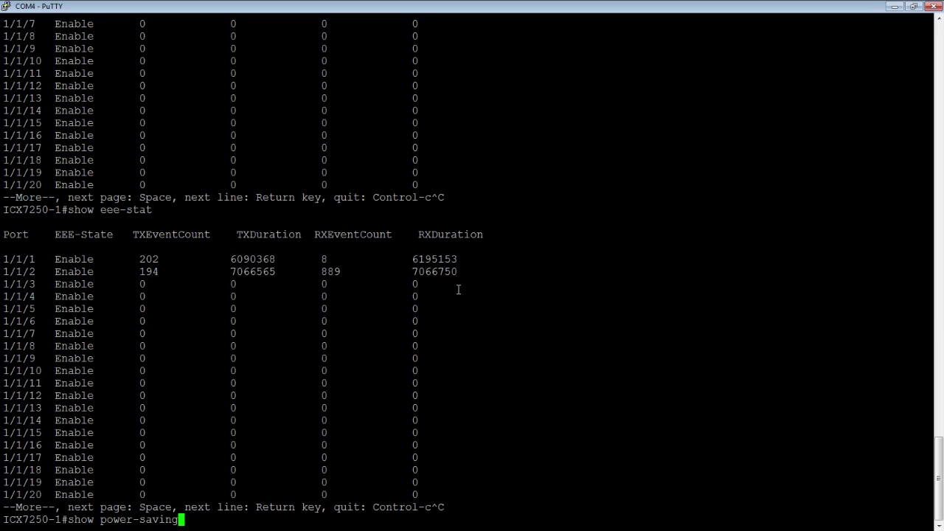
pyautogui.write('s-stat')
pyautogui.press('Return')
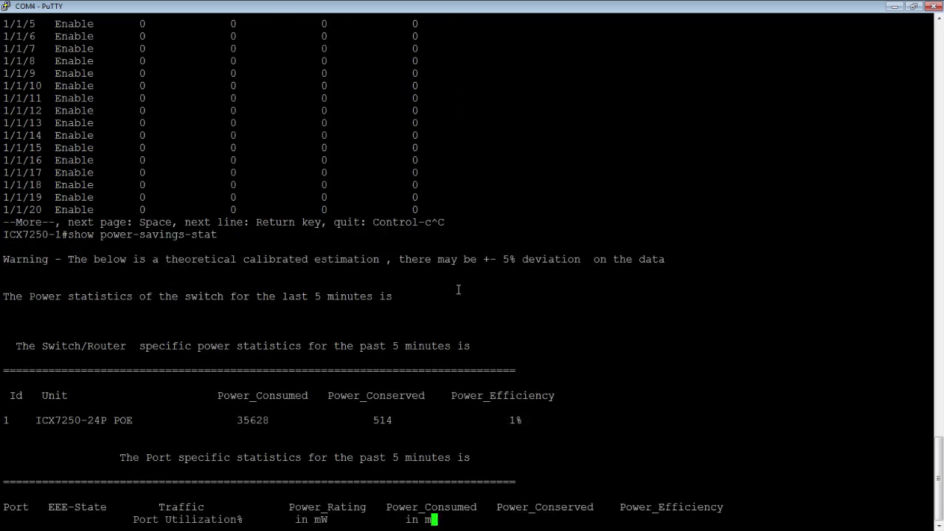
pyautogui.press('space')
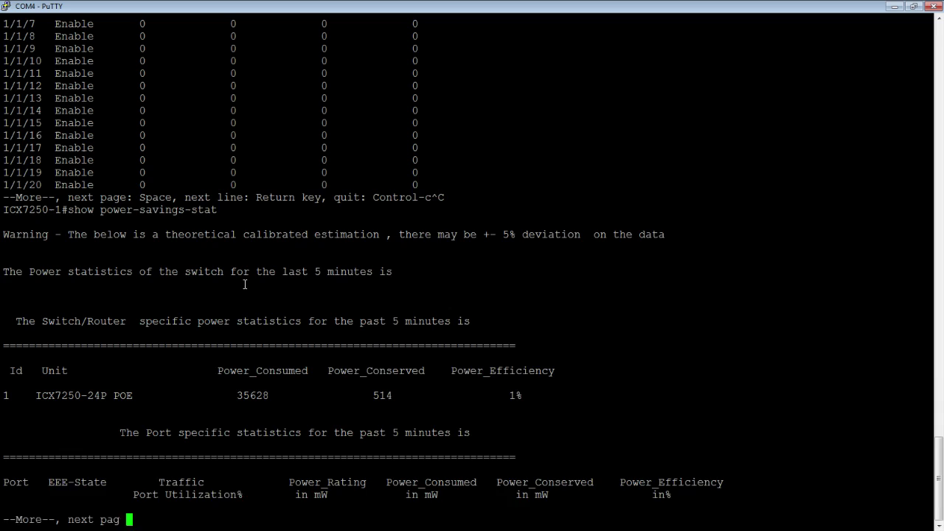
pyautogui.press('Return')
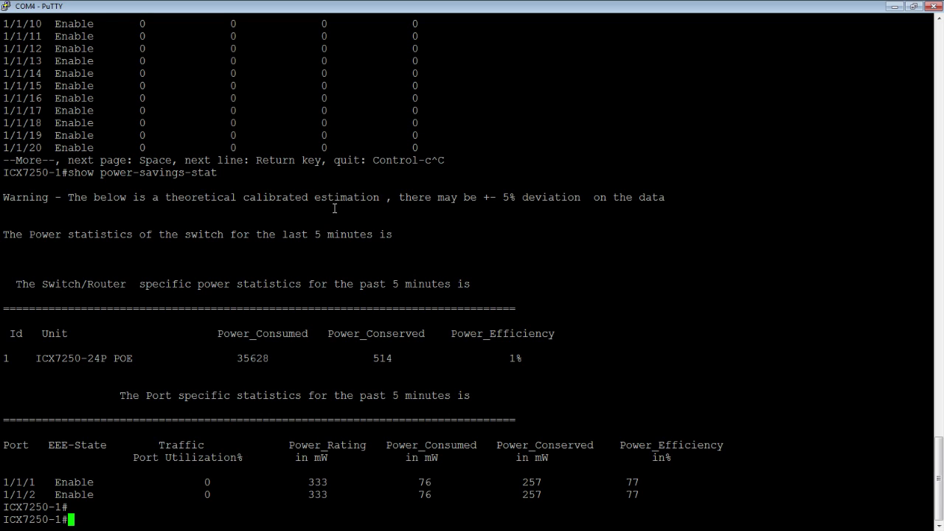
pyautogui.press('Return')
pyautogui.press('Return')
pyautogui.press('Return')
pyautogui.press('Return')
pyautogui.press('Return')
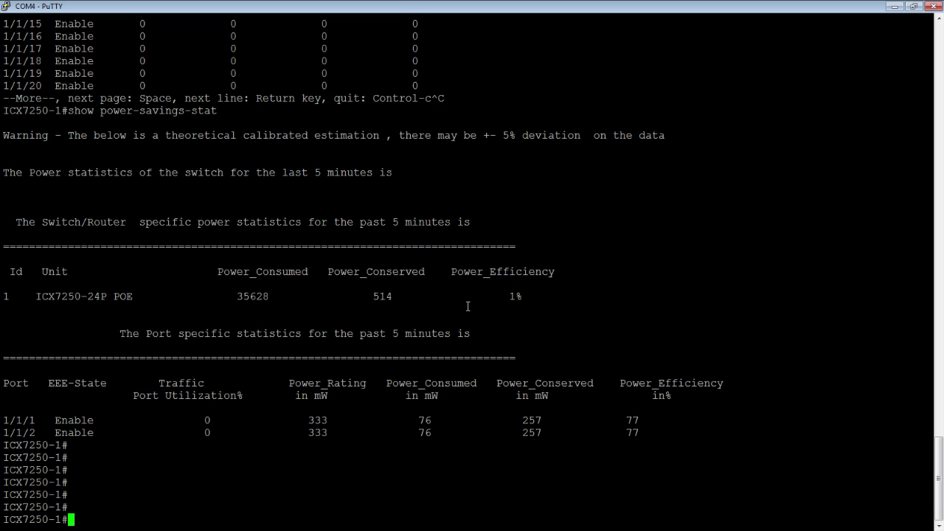
pyautogui.press('Return')
pyautogui.press('Return')
pyautogui.press('Return')
pyautogui.press('Return')
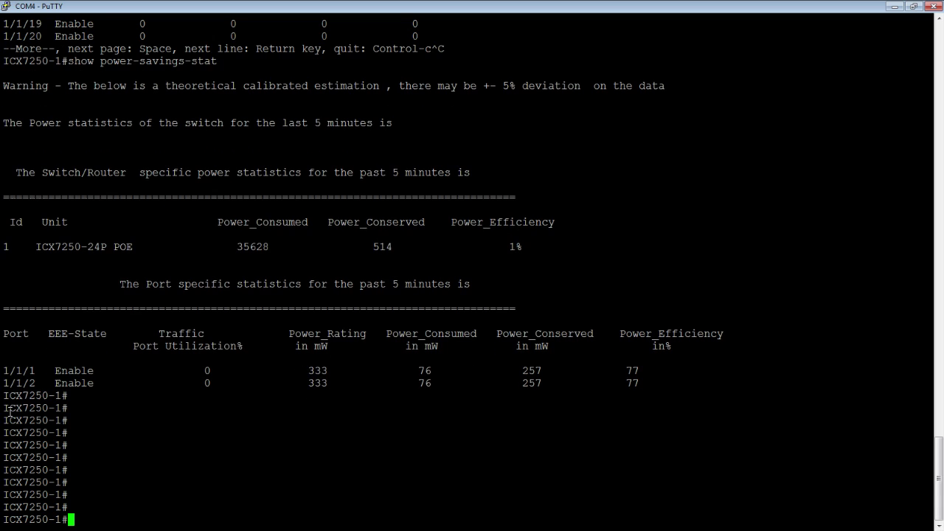